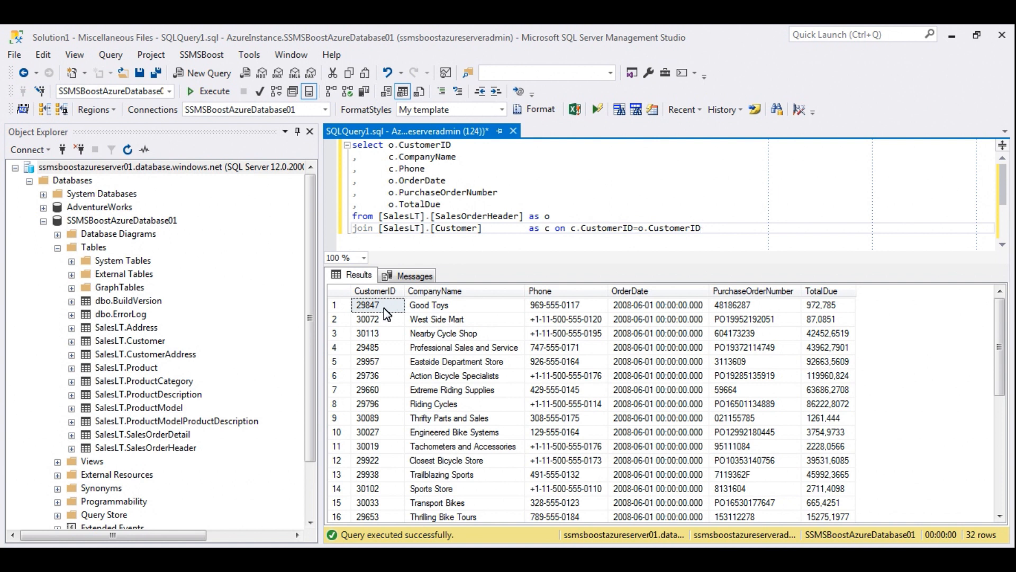
- Copy the first ten result rows, all columns, with headers and paste them into a blank Excel workbook
{"action": "left_click", "coordinate": [384, 310]}
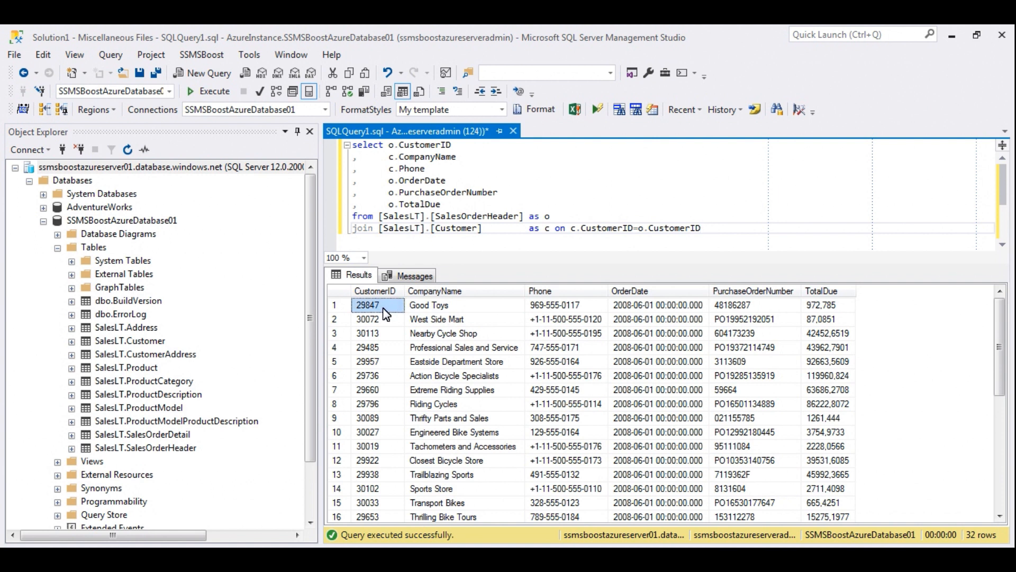
{"action": "left_click", "coordinate": [837, 436], "text": "shift"}
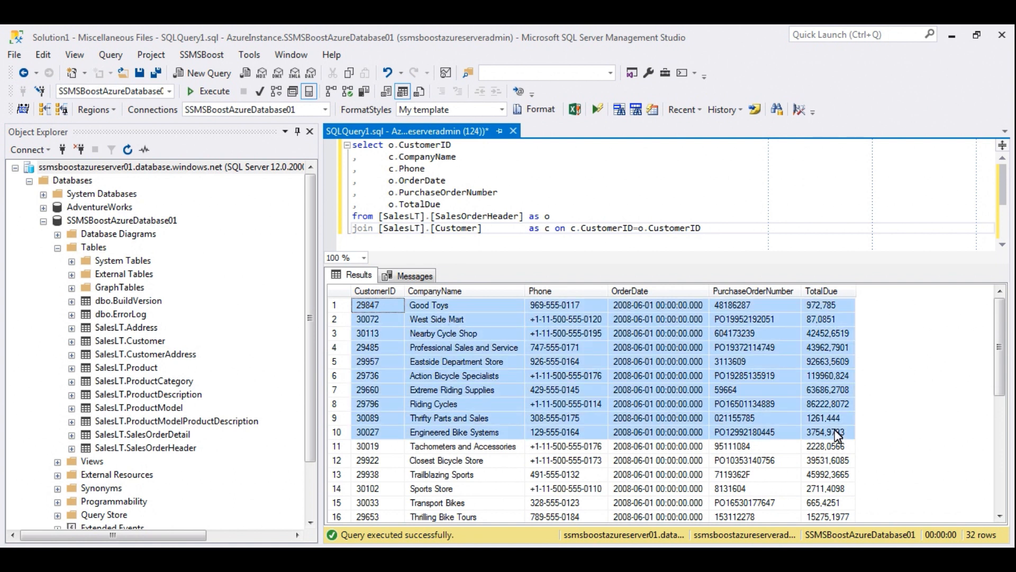
{"action": "right_click", "coordinate": [838, 436]}
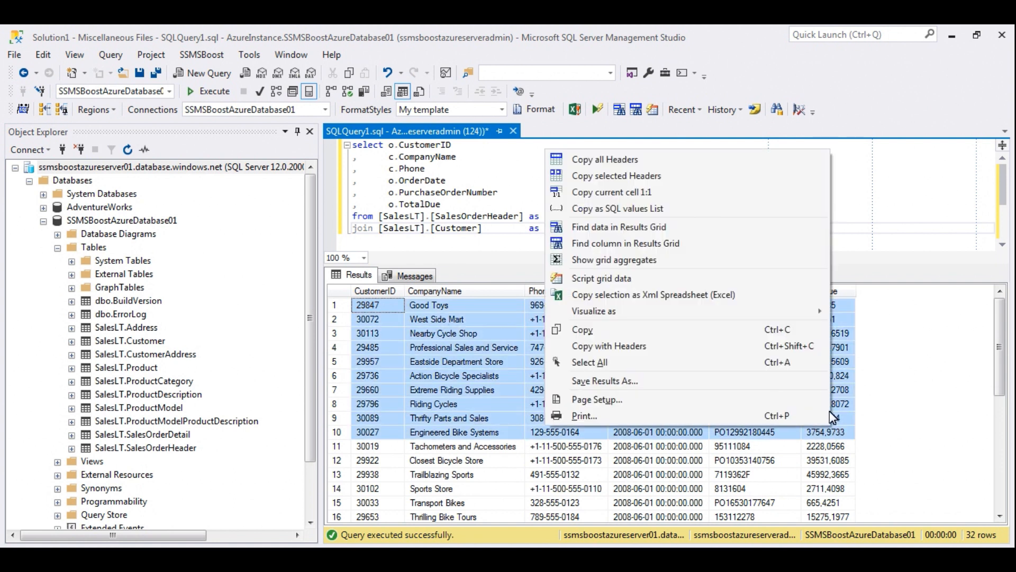
{"action": "left_click", "coordinate": [812, 346]}
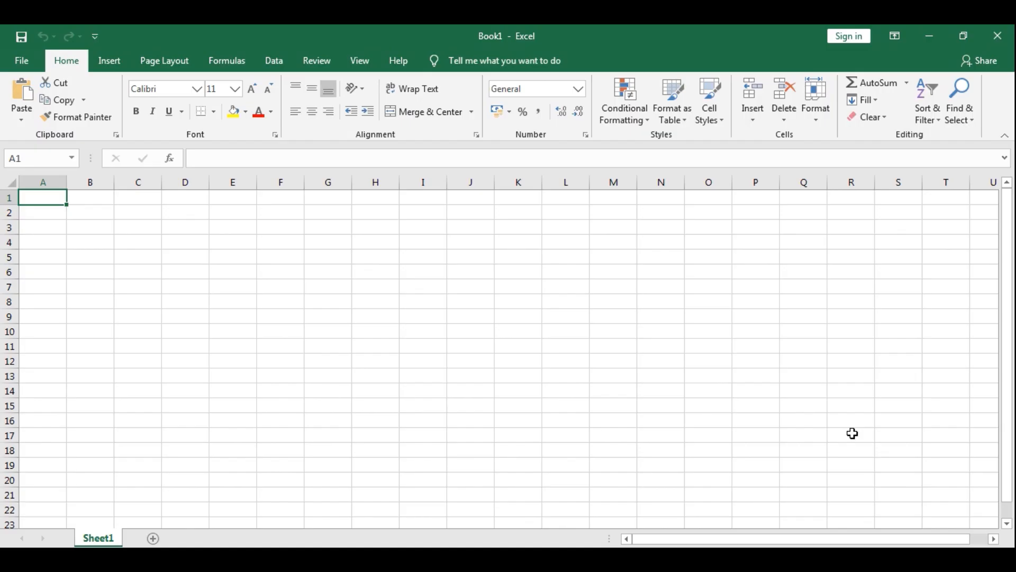
{"action": "key", "text": "ctrl+v"}
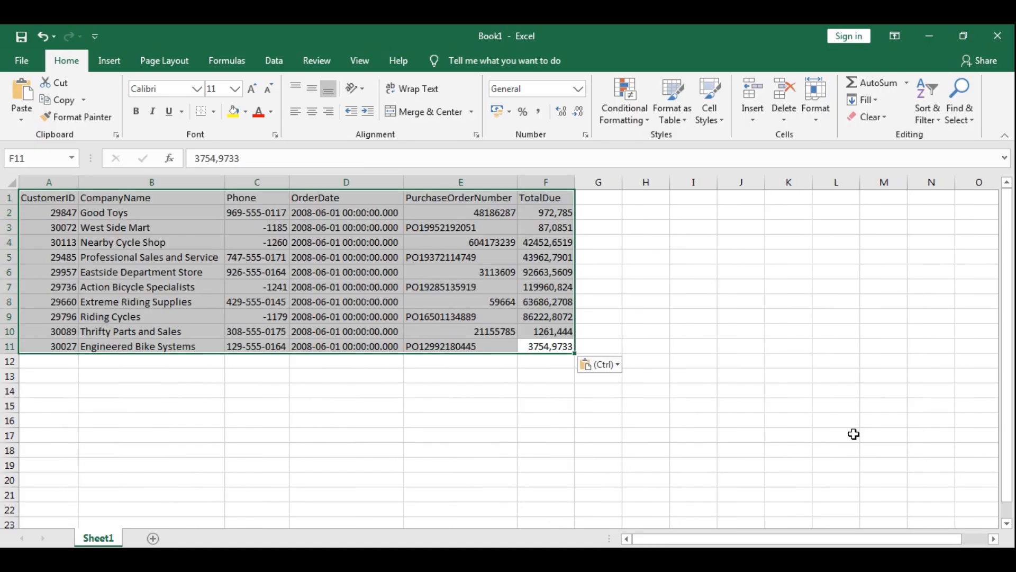
- Inspect the pasted phone value in C3 and try to format the OrderDate cells D2:D6 as Short Date
{"action": "left_click", "coordinate": [283, 226]}
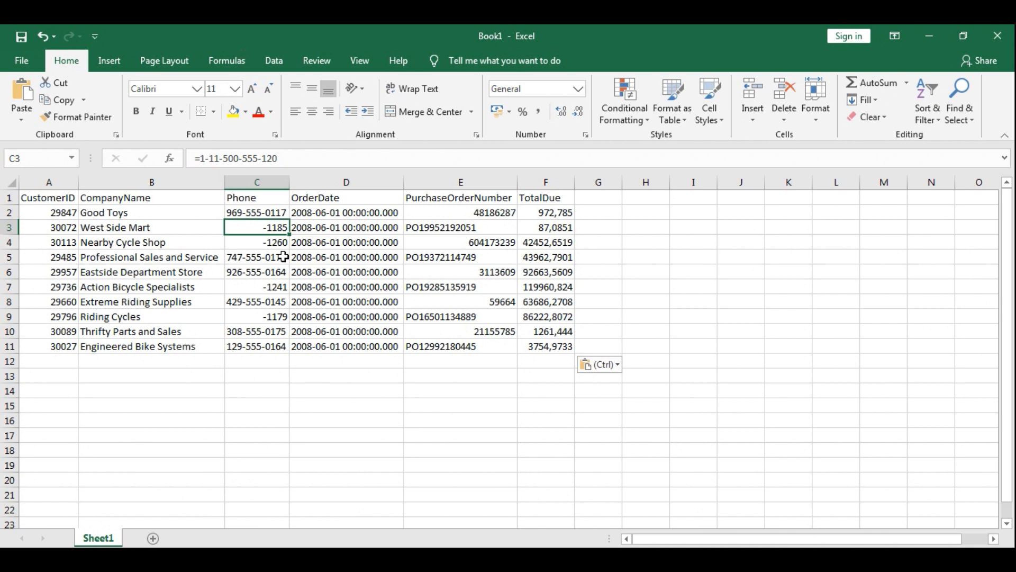
{"action": "left_click_drag", "start_coordinate": [352, 214], "coordinate": [358, 267]}
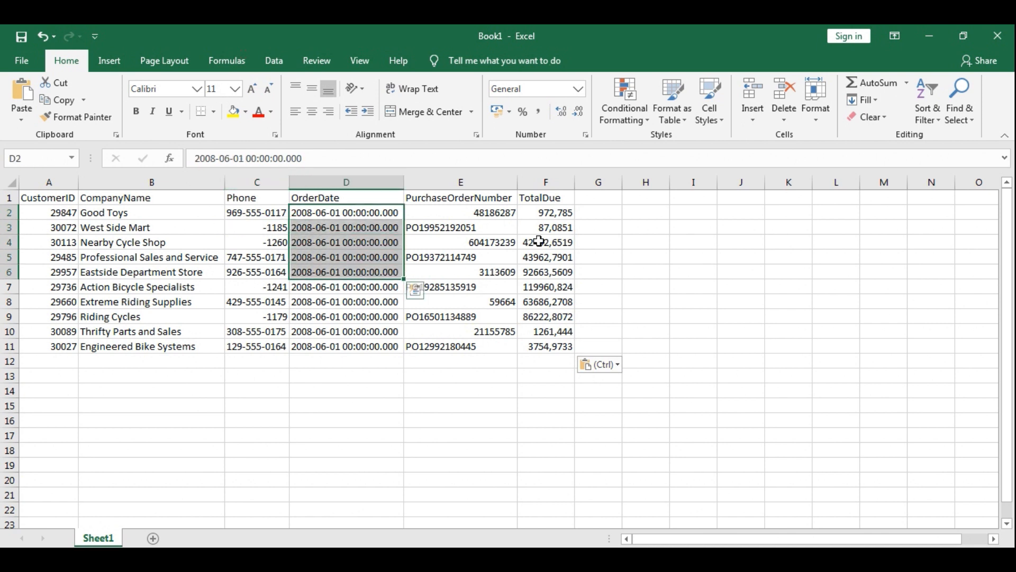
{"action": "left_click", "coordinate": [583, 96]}
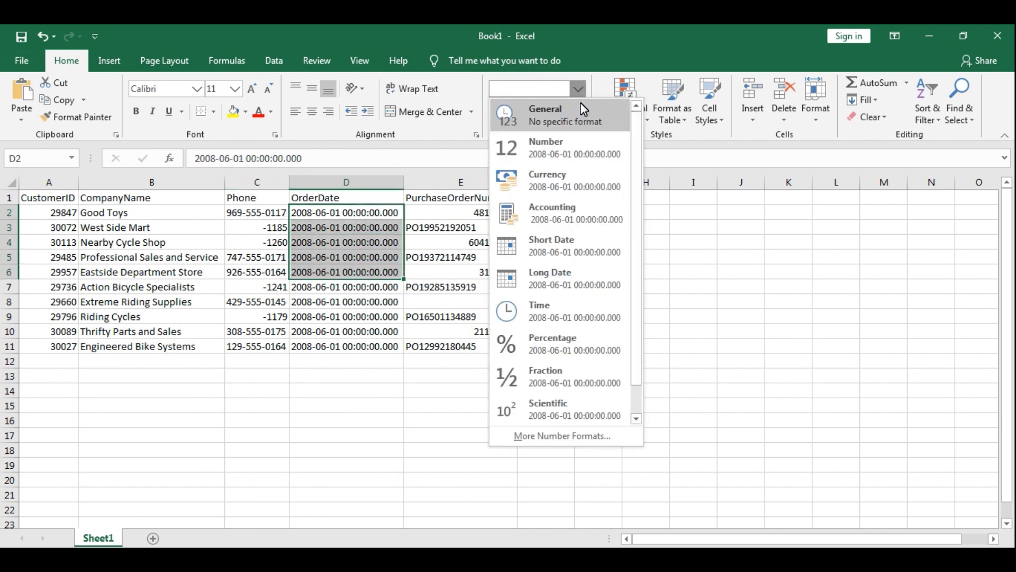
{"action": "left_click", "coordinate": [578, 240]}
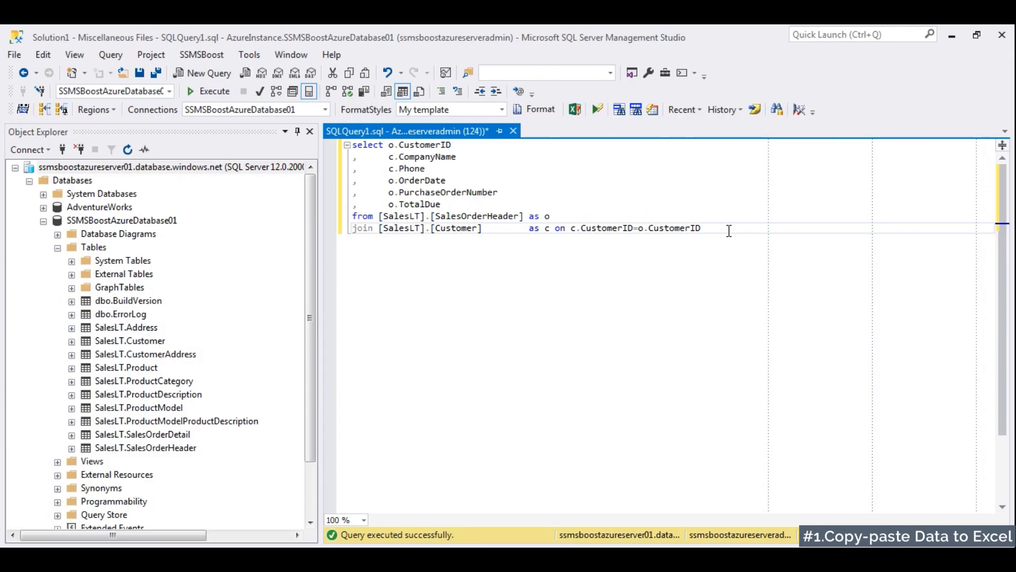
- Run the customer order query in SSMS, copy its first ten rows as an XML Spreadsheet and paste them into a blank Excel workbook
{"action": "key", "text": "F5"}
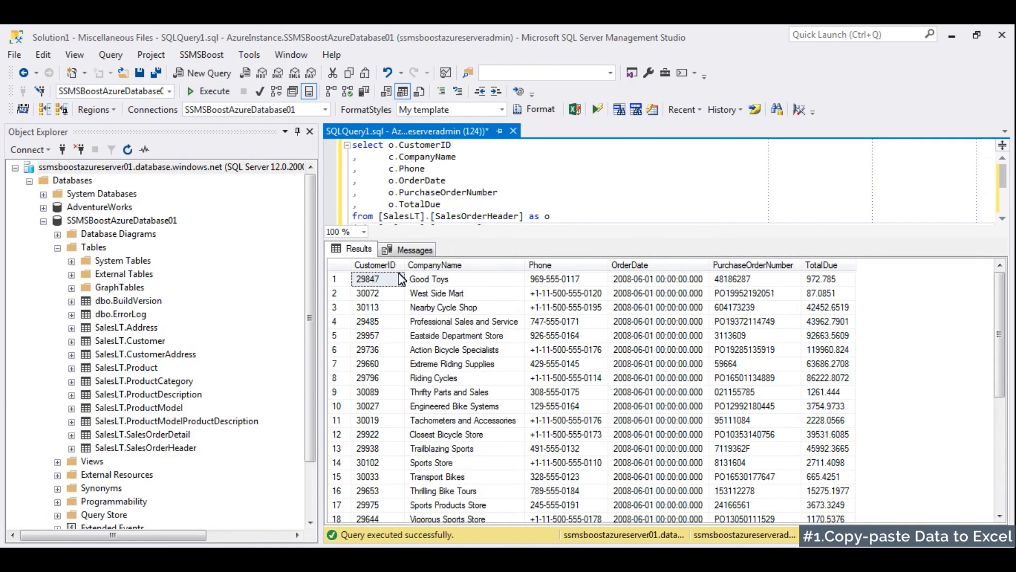
{"action": "left_click", "coordinate": [389, 279]}
{"action": "left_click", "coordinate": [830, 404], "text": "shift"}
{"action": "right_click", "coordinate": [830, 405]}
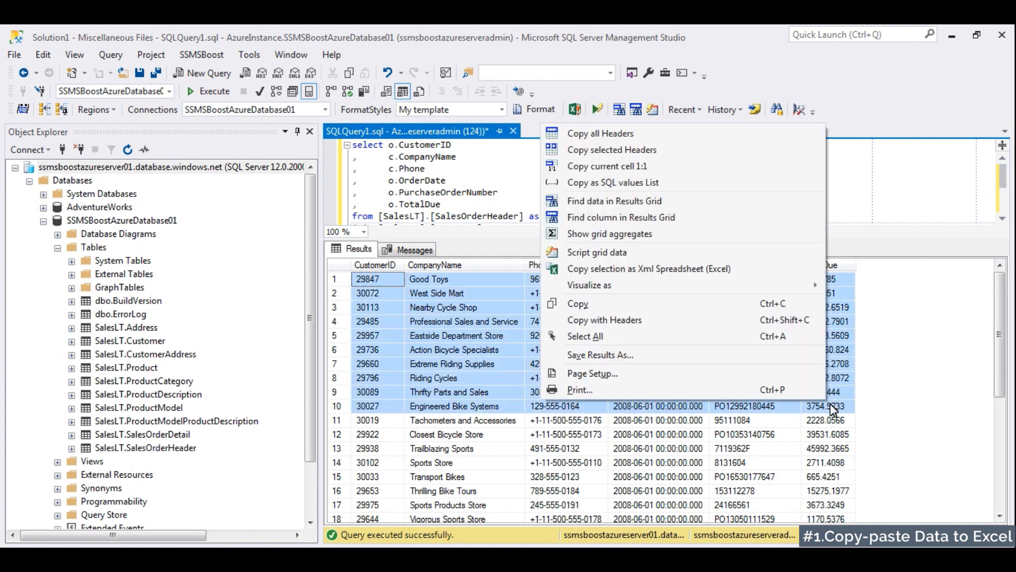
{"action": "left_click", "coordinate": [783, 268]}
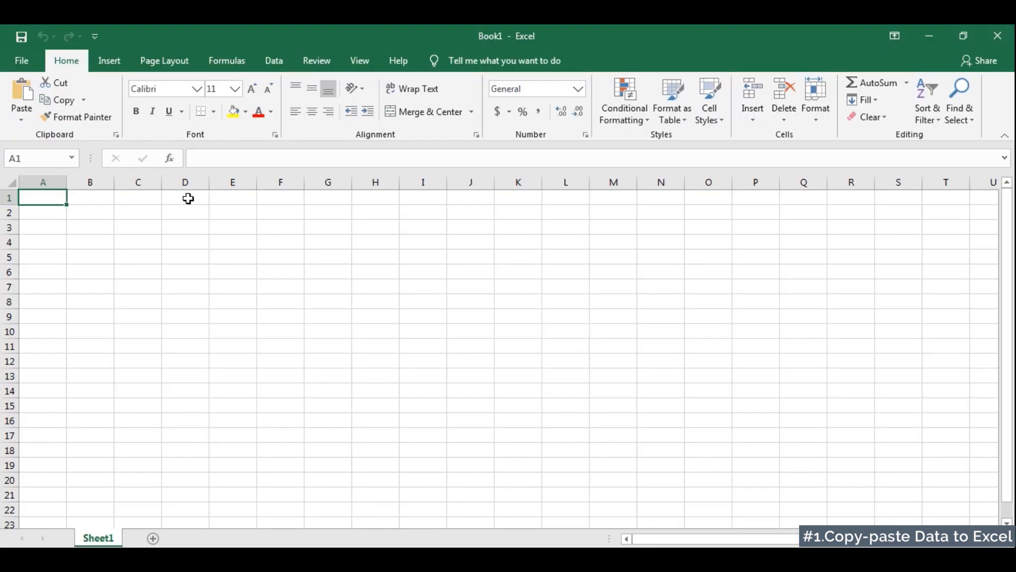
{"action": "key", "text": "ctrl+v"}
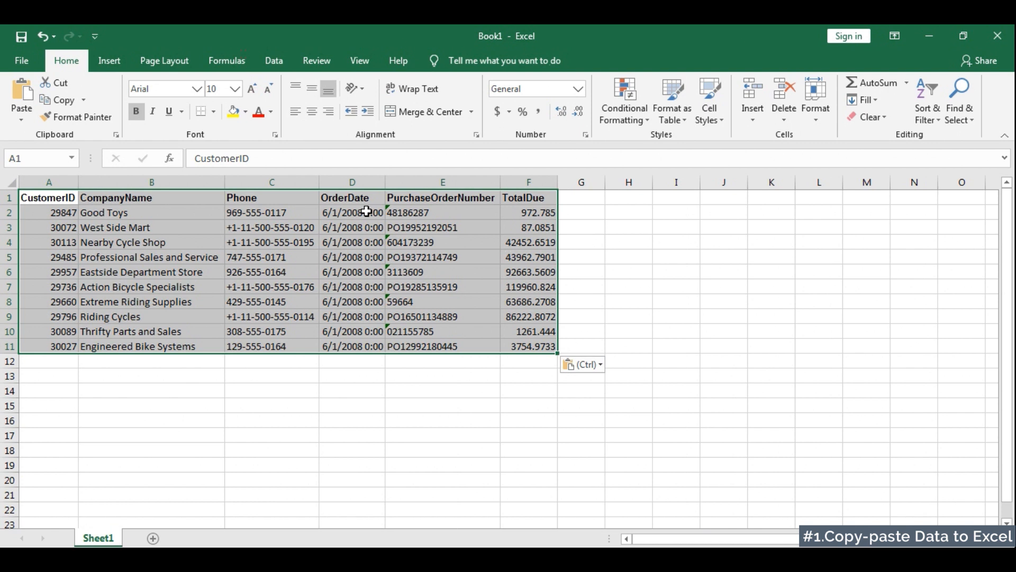
- Format the OrderDate cells D2:D5 as Short Date
{"action": "left_click", "coordinate": [367, 211]}
{"action": "left_click_drag", "start_coordinate": [366, 212], "coordinate": [368, 257]}
{"action": "left_click", "coordinate": [578, 88]}
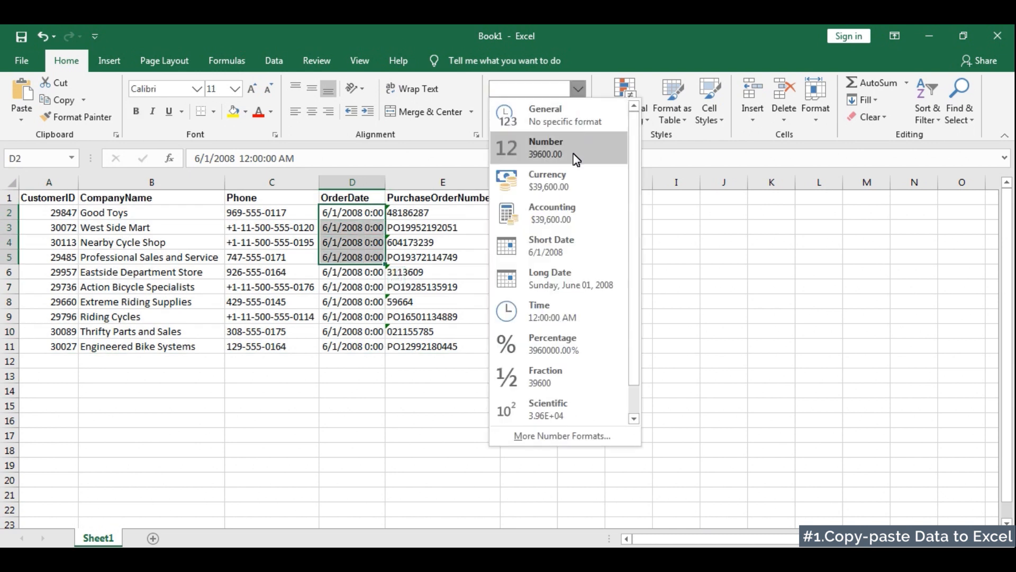
{"action": "left_click", "coordinate": [574, 247]}
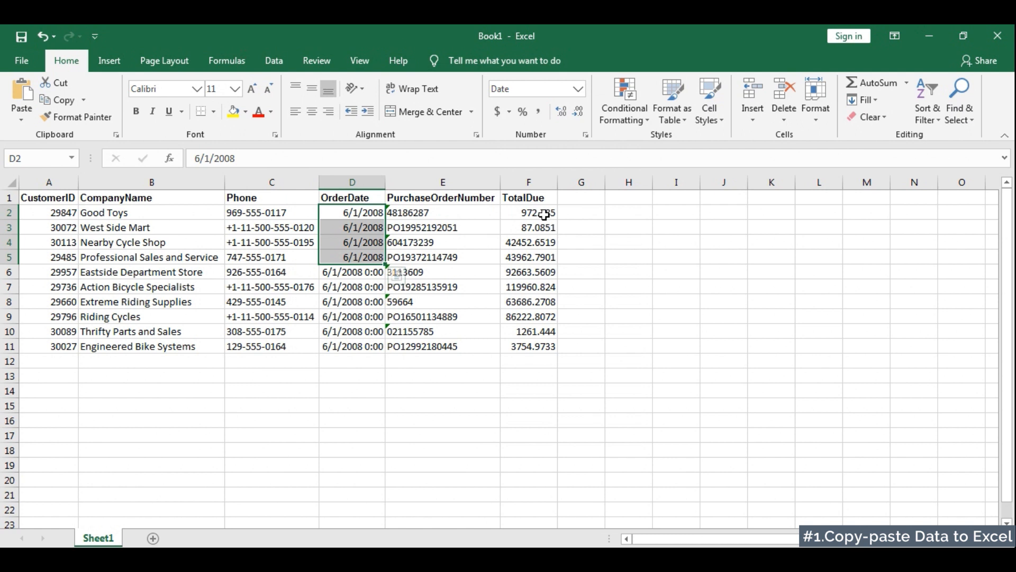
- Apply the dollar Accounting format to the TotalDue cells F2:F5 and check the phone values in C5 and C4
{"action": "left_click_drag", "start_coordinate": [545, 211], "coordinate": [550, 258]}
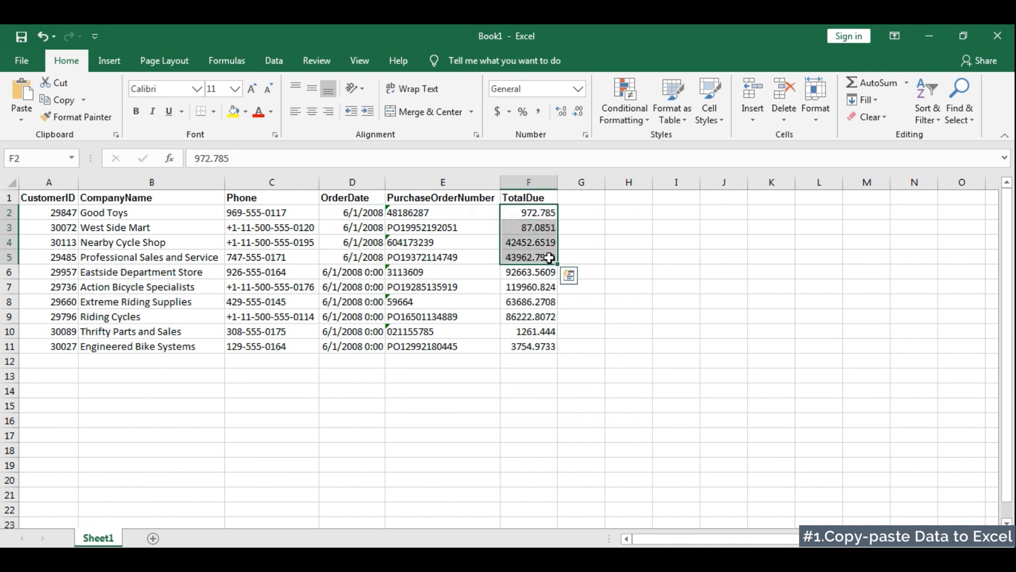
{"action": "left_click", "coordinate": [497, 112]}
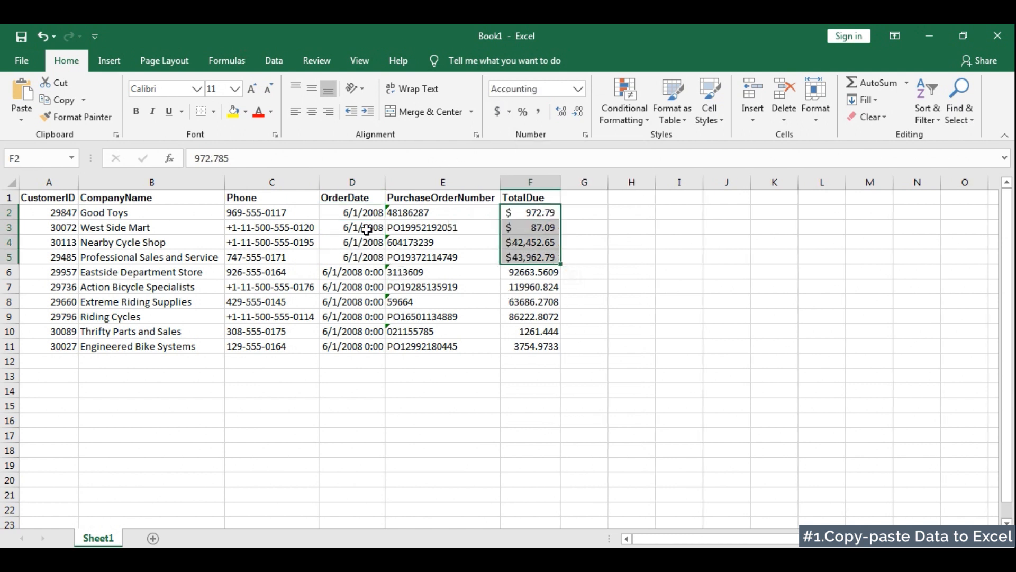
{"action": "left_click", "coordinate": [309, 256]}
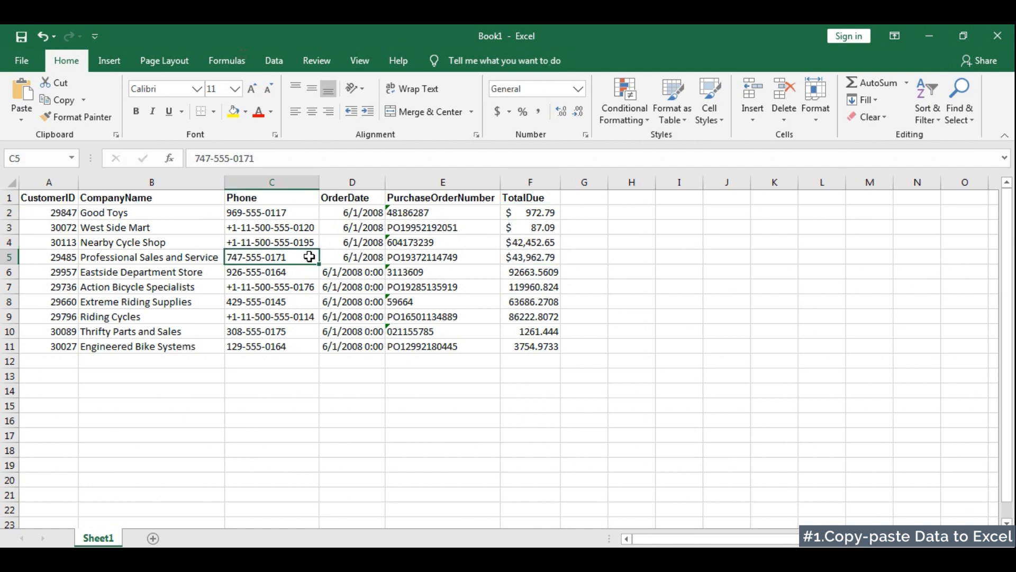
{"action": "left_click", "coordinate": [311, 242]}
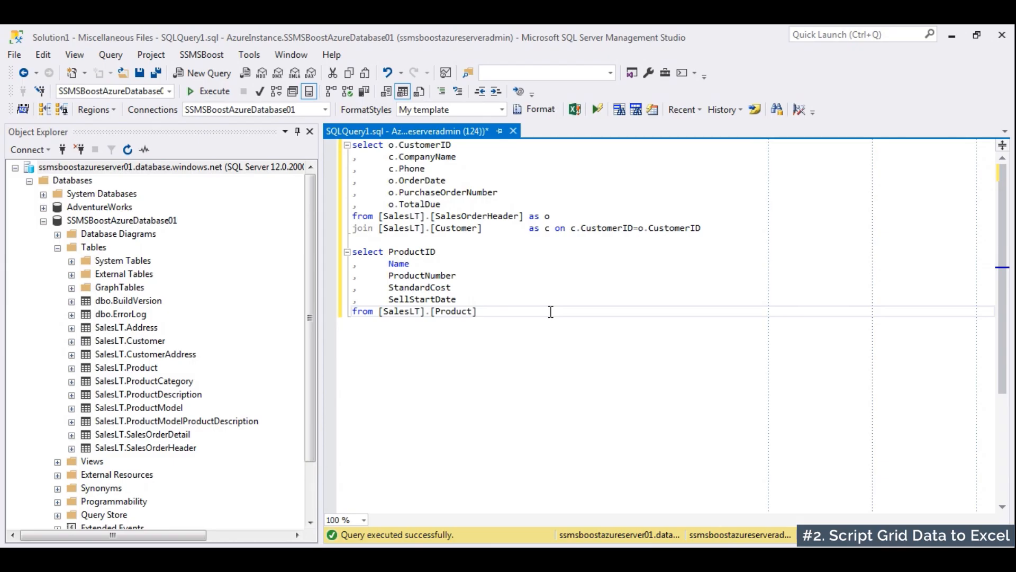
- Run both queries in SSMS and open Results Grid scripting with the Excel (MS XML Spreadsheet) template
{"action": "key", "text": "F5"}
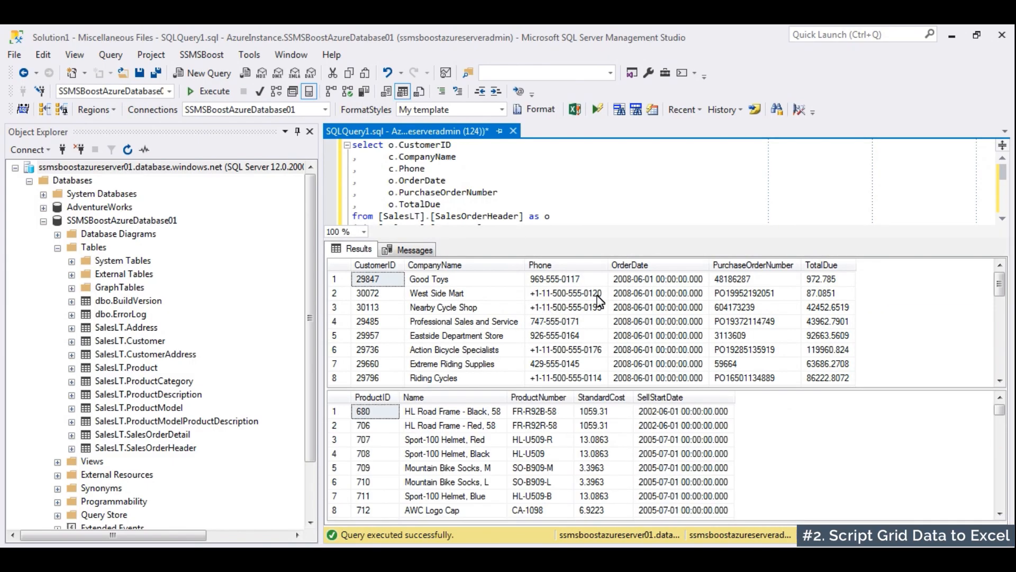
{"action": "left_click", "coordinate": [656, 113]}
{"action": "left_click", "coordinate": [624, 266]}
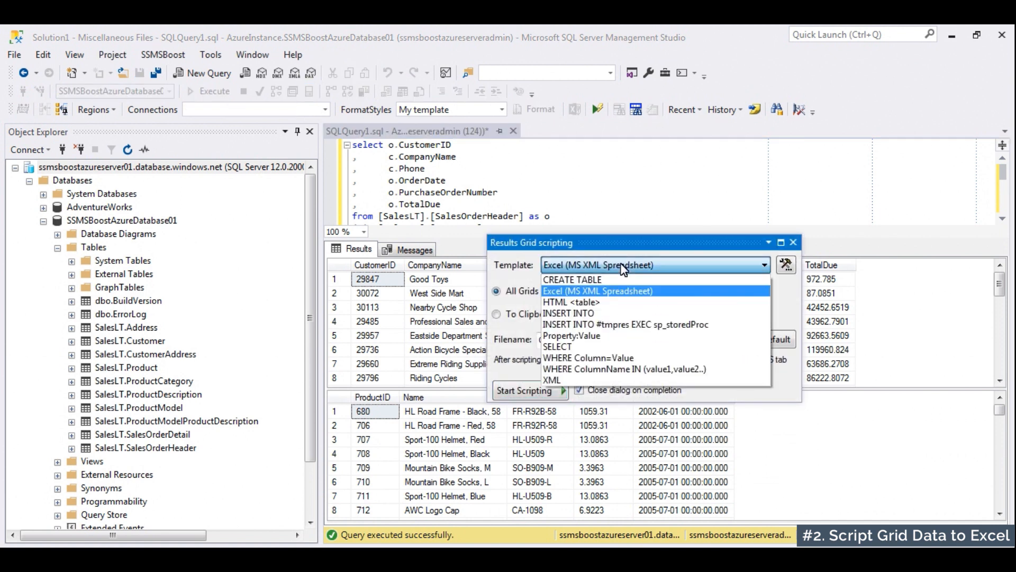
{"action": "left_click", "coordinate": [705, 291]}
- Script all grids to disk, with the Results Grid scripting window docked below Object Explorer
{"action": "left_click", "coordinate": [607, 298]}
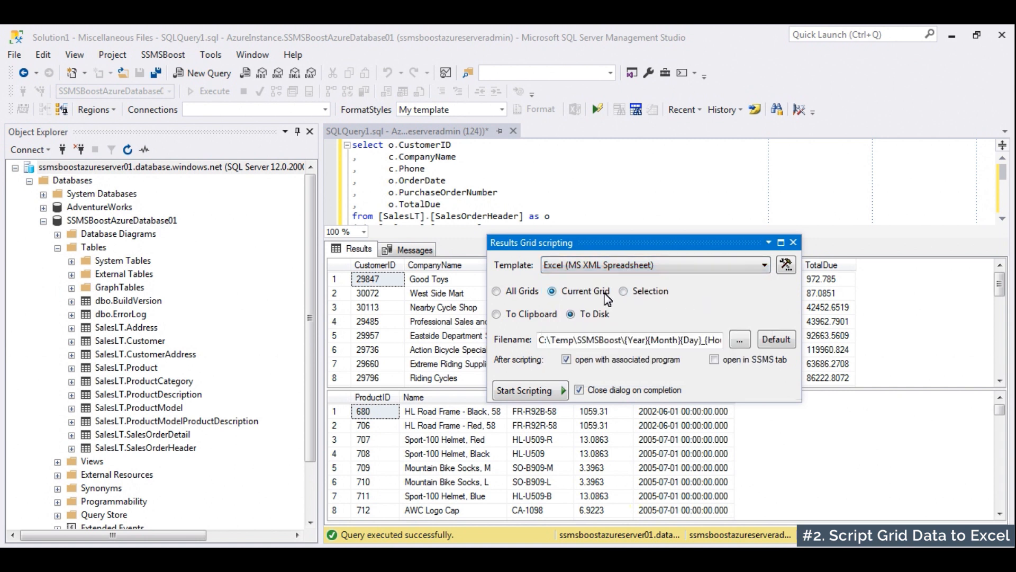
{"action": "left_click", "coordinate": [633, 295]}
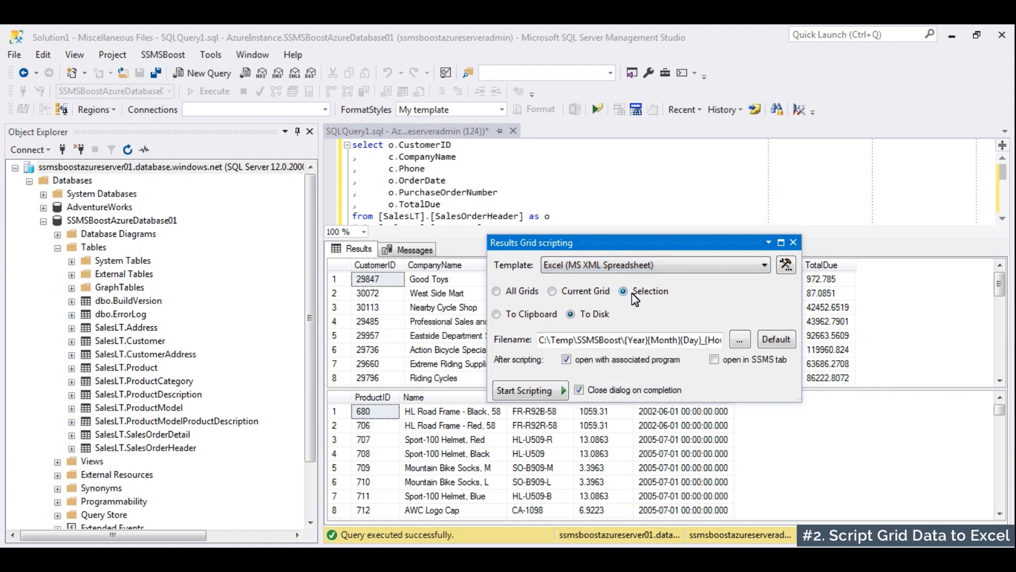
{"action": "left_click", "coordinate": [526, 295]}
{"action": "left_click", "coordinate": [527, 317]}
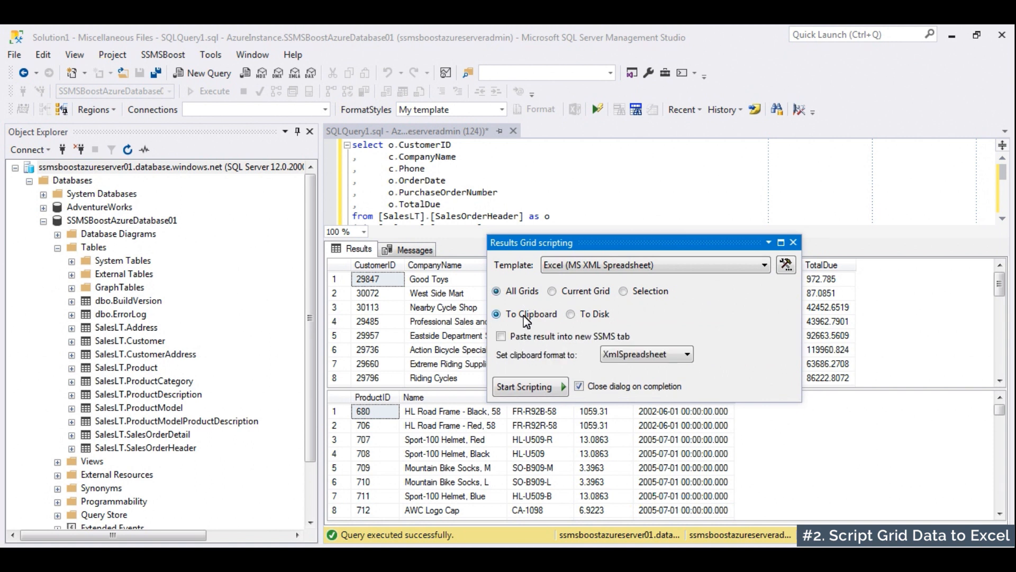
{"action": "left_click", "coordinate": [593, 316]}
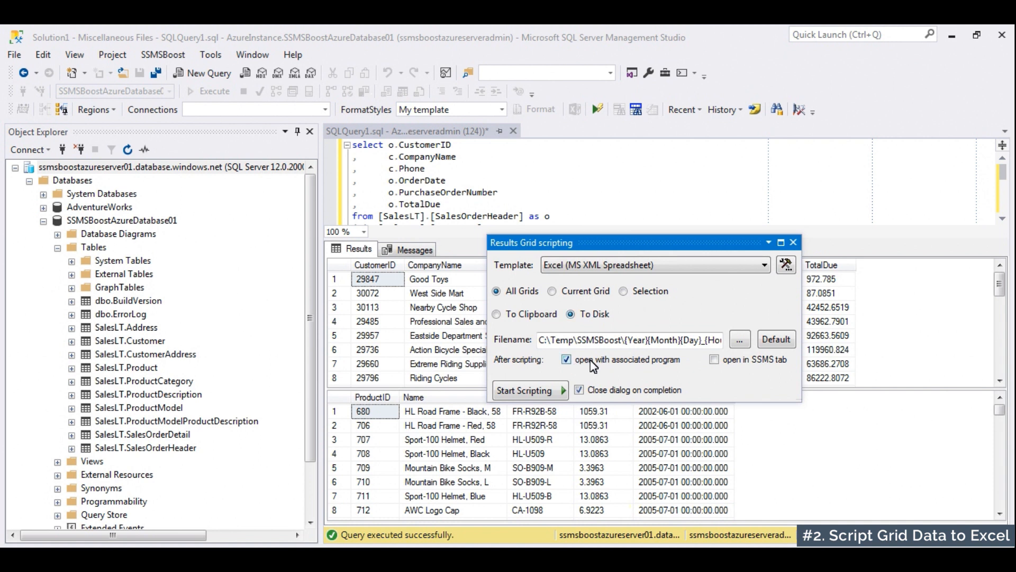
{"action": "left_click_drag", "start_coordinate": [715, 246], "coordinate": [169, 365]}
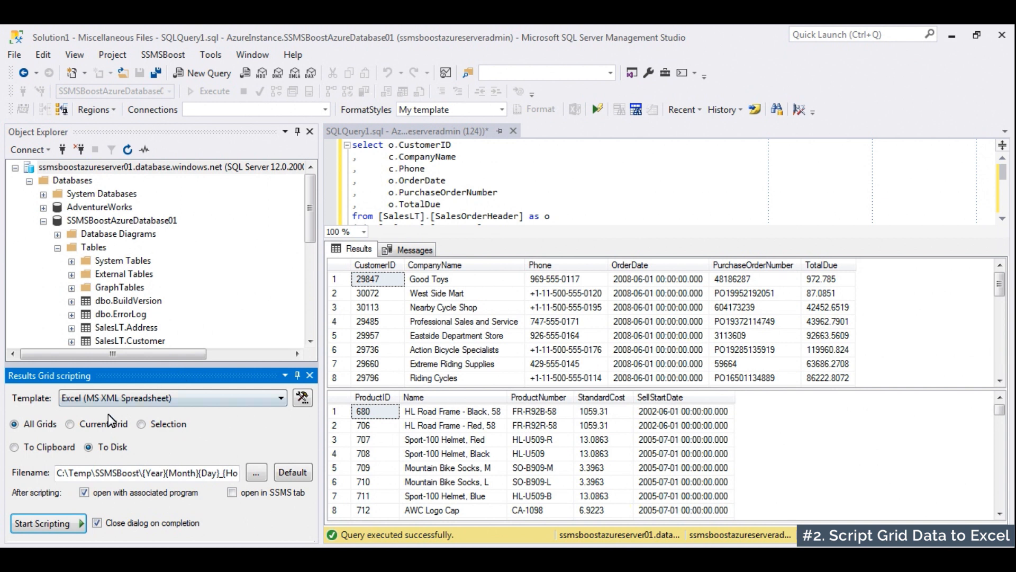
{"action": "left_click", "coordinate": [83, 524]}
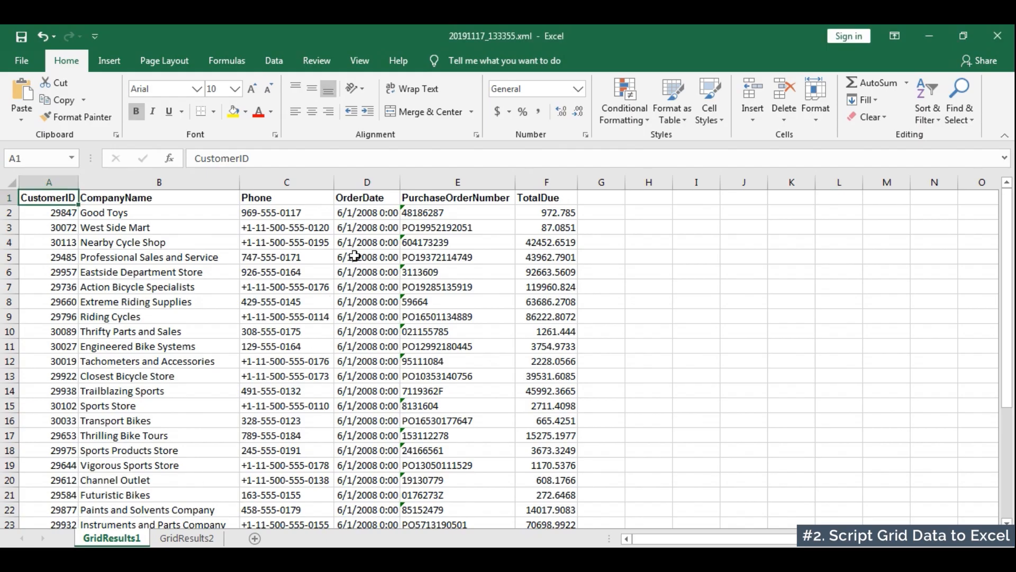
- In the exported workbook, format OrderDate cells D2:D5 as Long Date and TotalDue cells F2:F5 as dollar Accounting
{"action": "left_click_drag", "start_coordinate": [386, 216], "coordinate": [387, 257]}
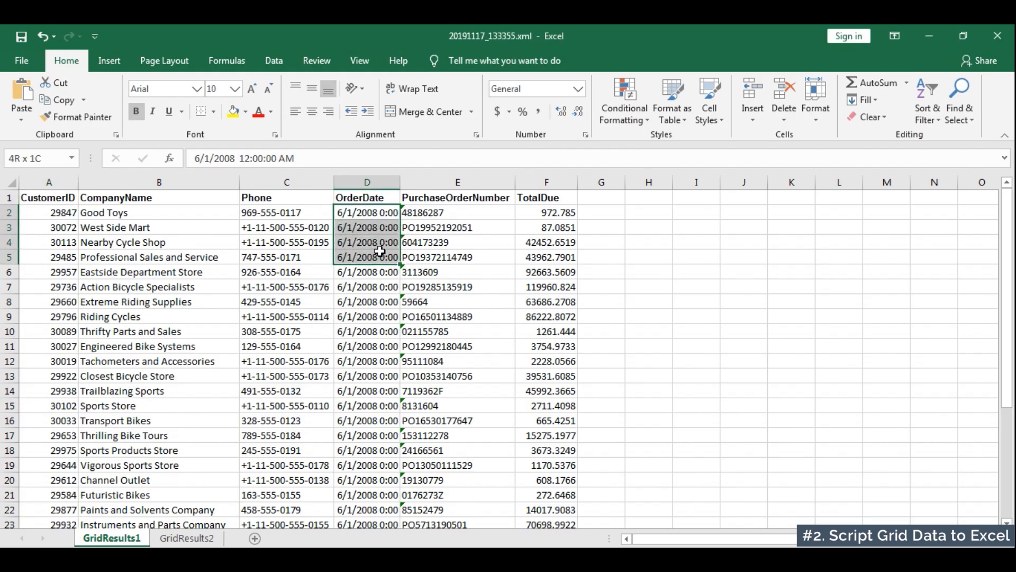
{"action": "left_click", "coordinate": [578, 88]}
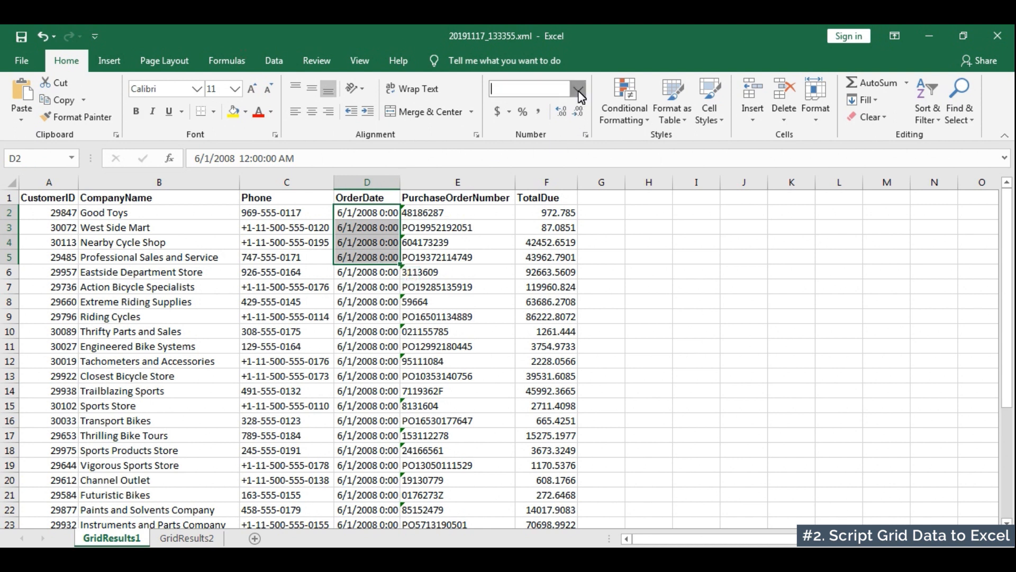
{"action": "left_click", "coordinate": [562, 278]}
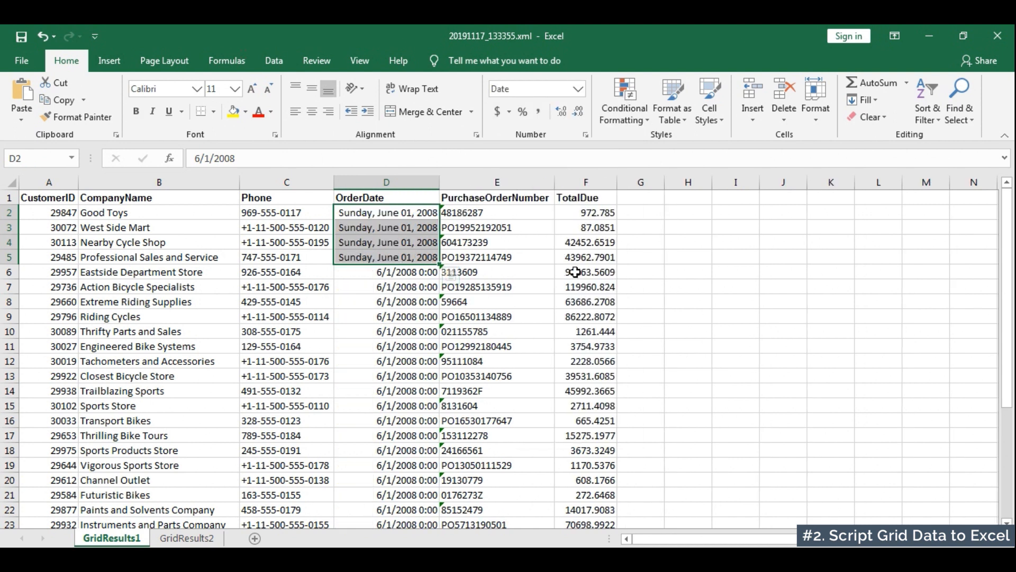
{"action": "left_click_drag", "start_coordinate": [597, 210], "coordinate": [603, 258]}
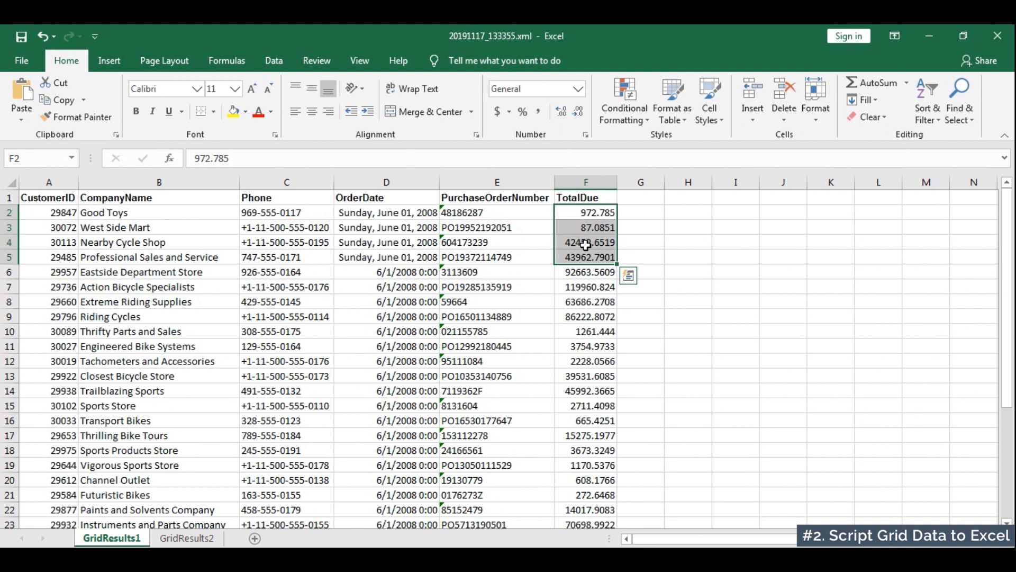
{"action": "left_click", "coordinate": [495, 111]}
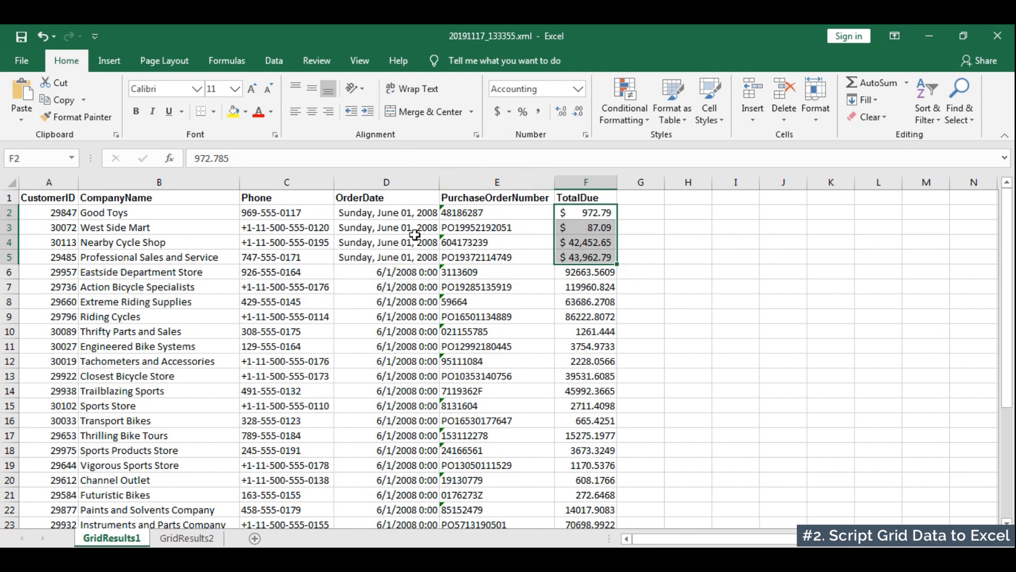
- Examine the phone value in C5 and the product data on the GridResults2 sheet, returning to GridResults1
{"action": "left_click", "coordinate": [320, 258]}
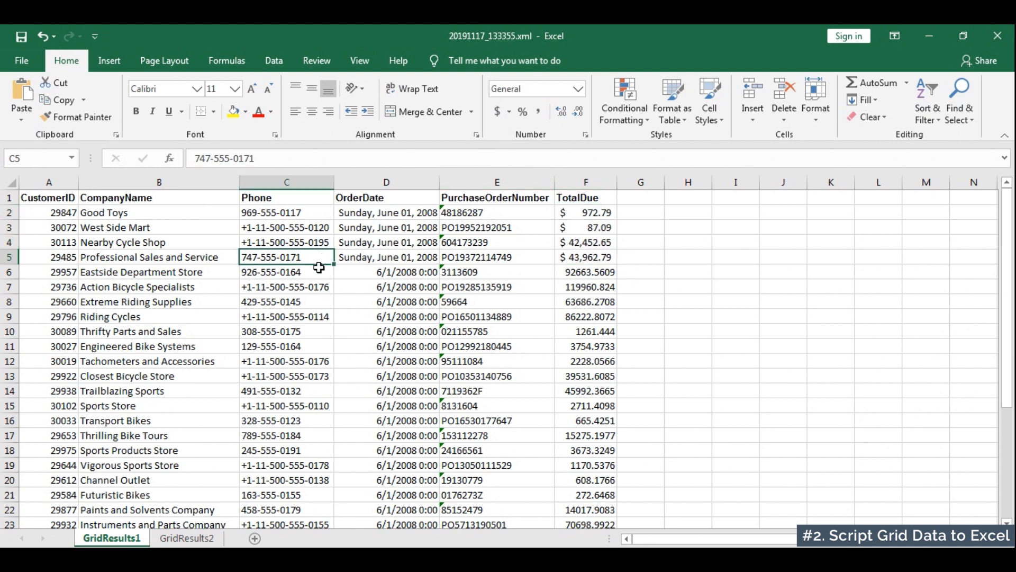
{"action": "left_click", "coordinate": [202, 539]}
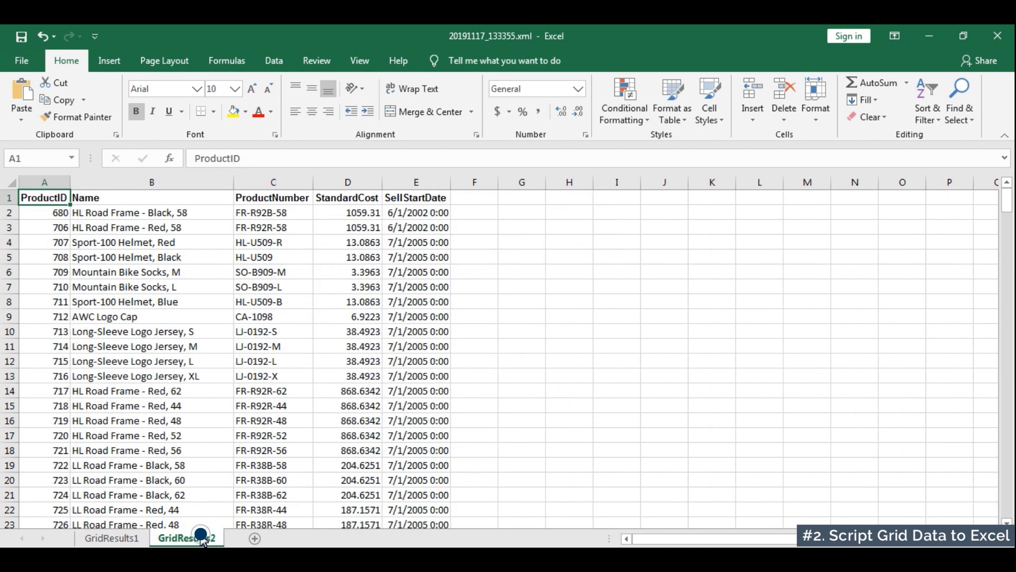
{"action": "left_click", "coordinate": [136, 536]}
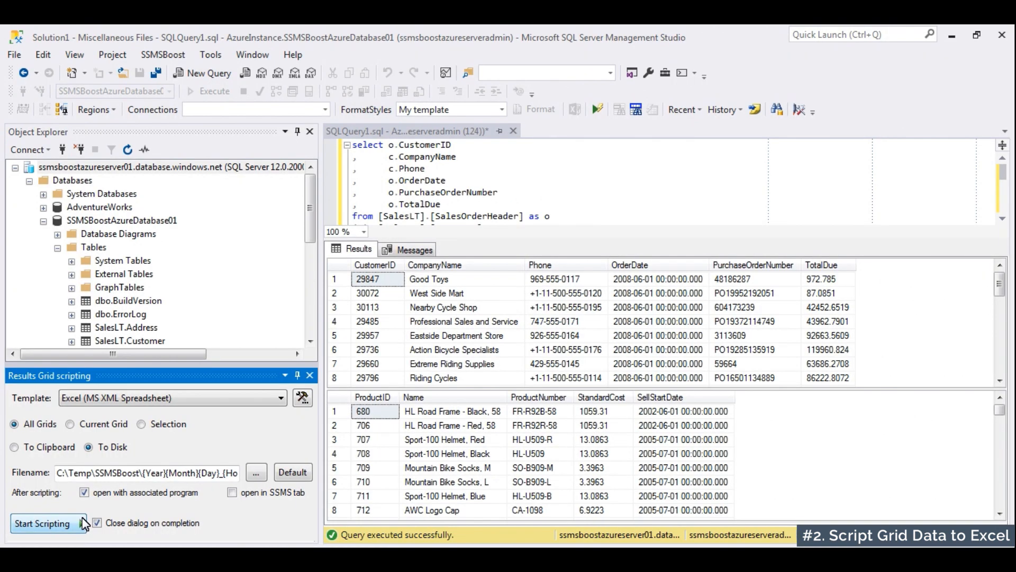
- Script all result grids to disk with the Excel (MS XML Spreadsheet) template, opening the file with its associated program
{"action": "left_click", "coordinate": [83, 521]}
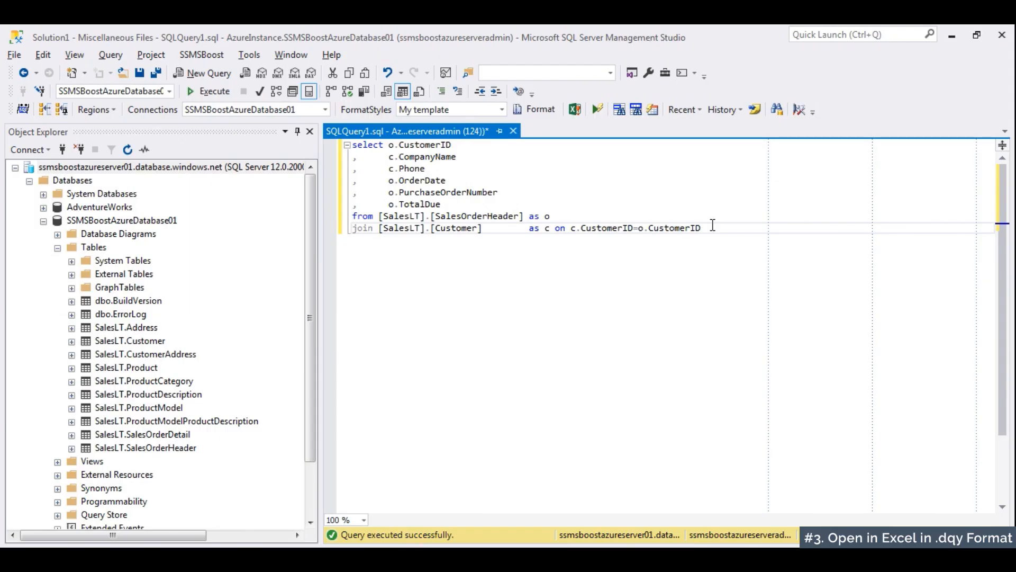
- Open the sales order and customer join query in Excel as a .dqy file and enable its data connection
{"action": "left_click", "coordinate": [576, 112]}
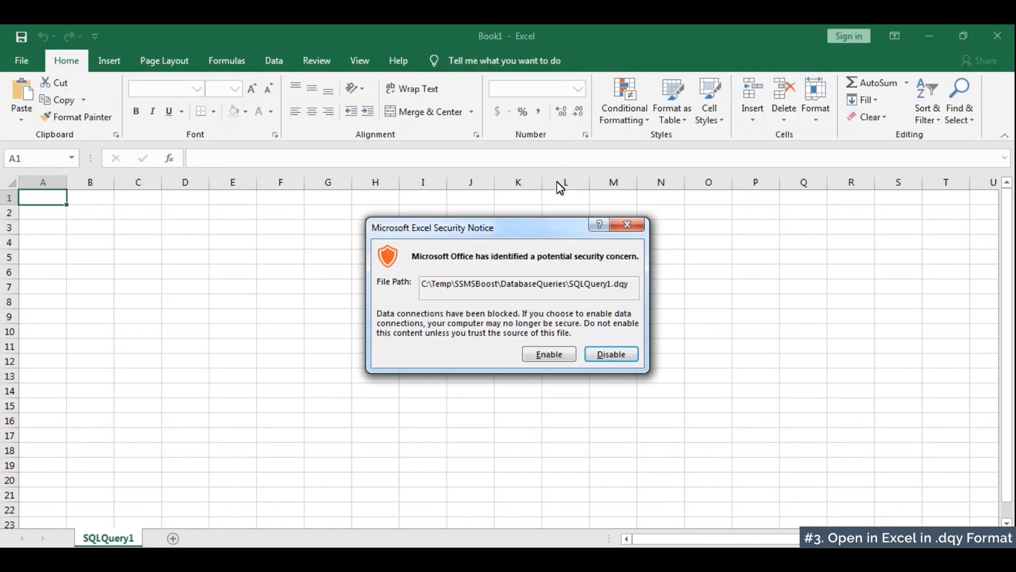
{"action": "left_click", "coordinate": [551, 354]}
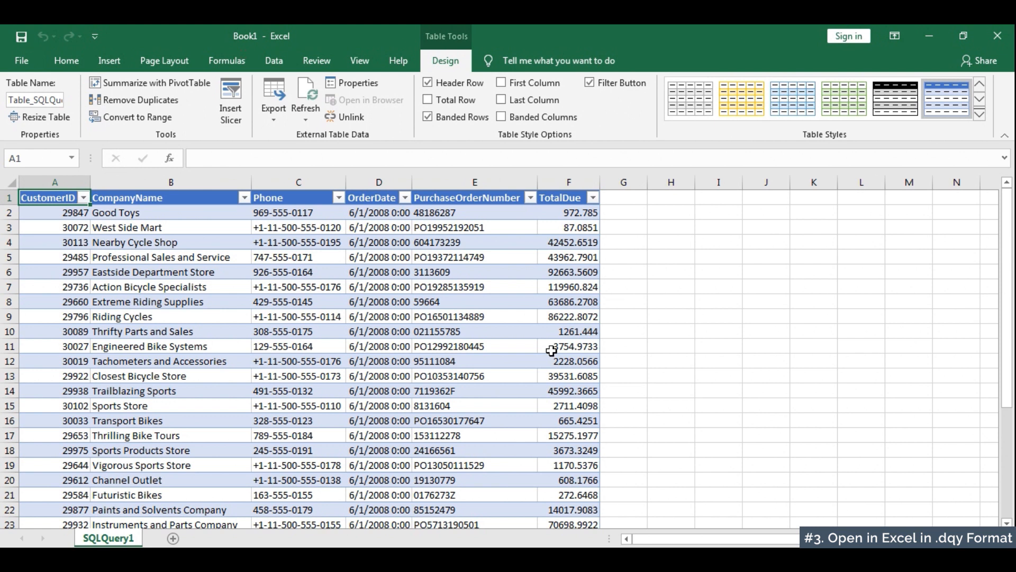
- Refresh the SQLQuery1 table from the database and open the workbook's Queries & Connections
{"action": "left_click", "coordinate": [312, 94]}
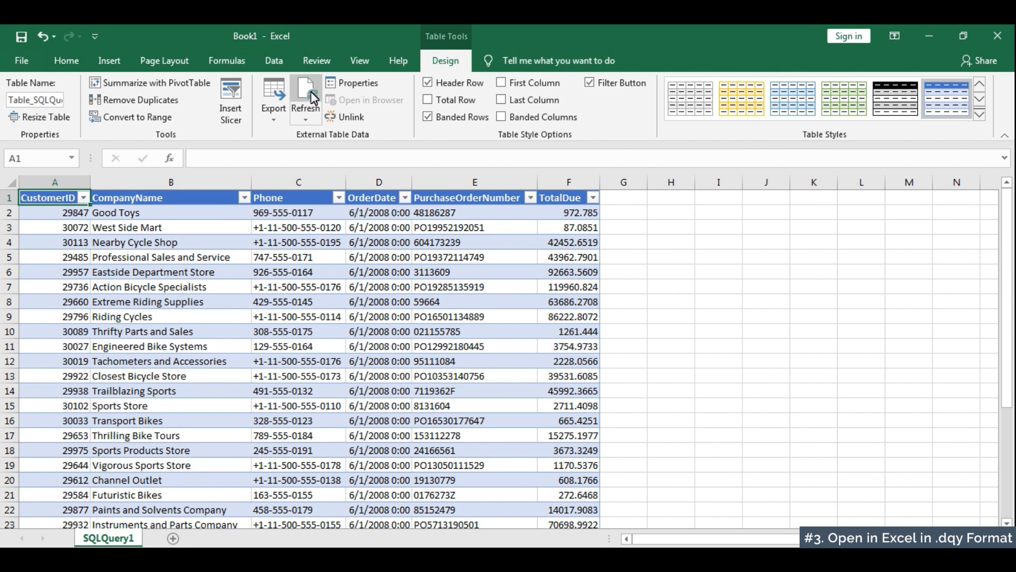
{"action": "left_click", "coordinate": [279, 60]}
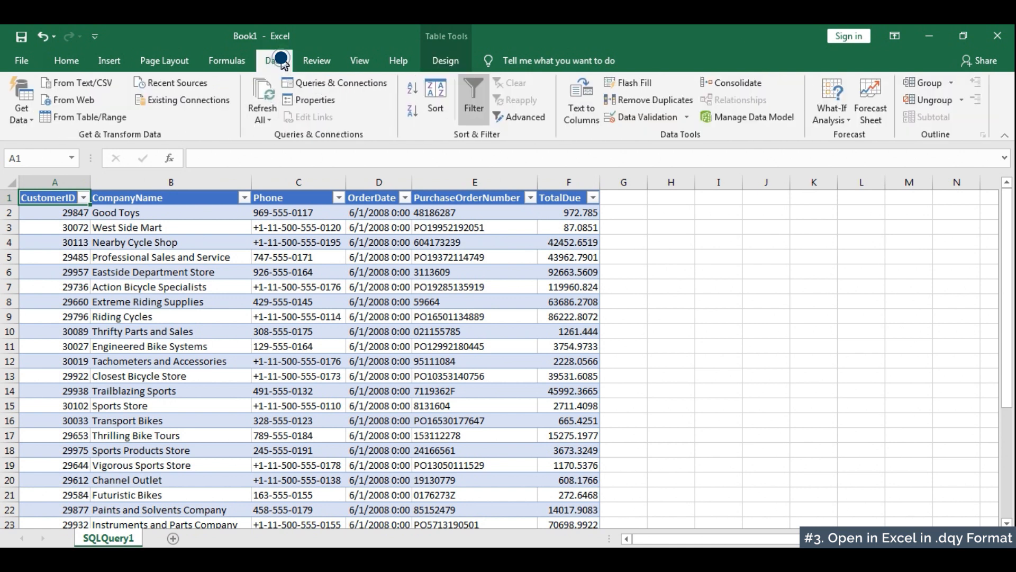
{"action": "left_click", "coordinate": [384, 83]}
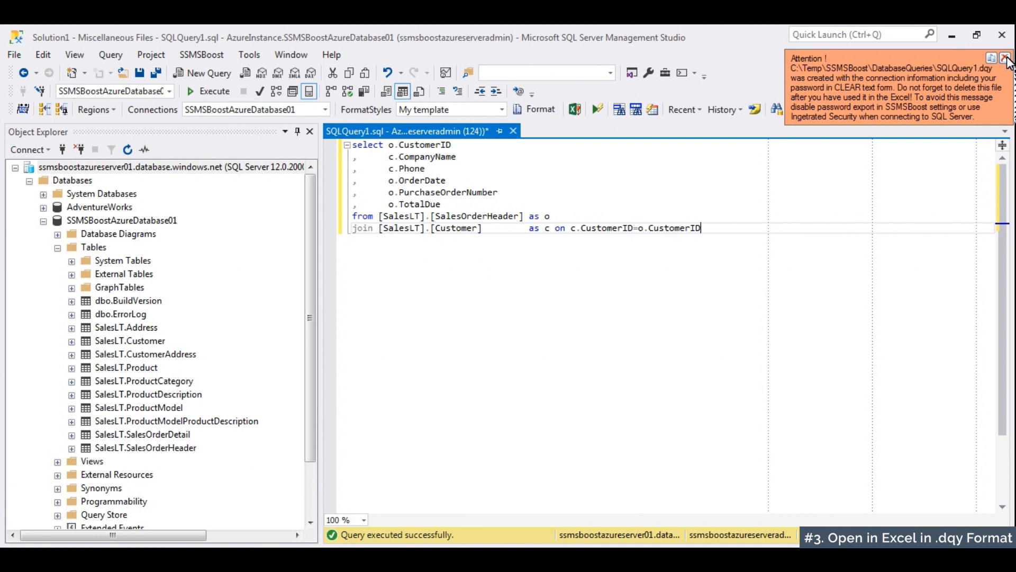
- In SSMS, dismiss the notification and review the Database Query (.dqy) options in SSMSBoost Settings, filtering by "data", before applying and closing
{"action": "left_click", "coordinate": [1006, 58]}
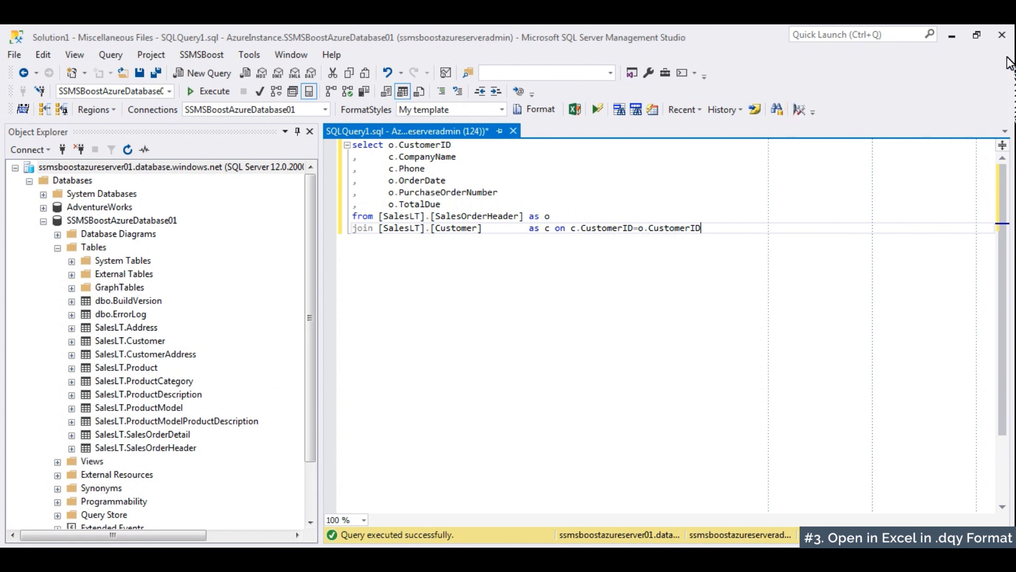
{"action": "left_click", "coordinate": [800, 111]}
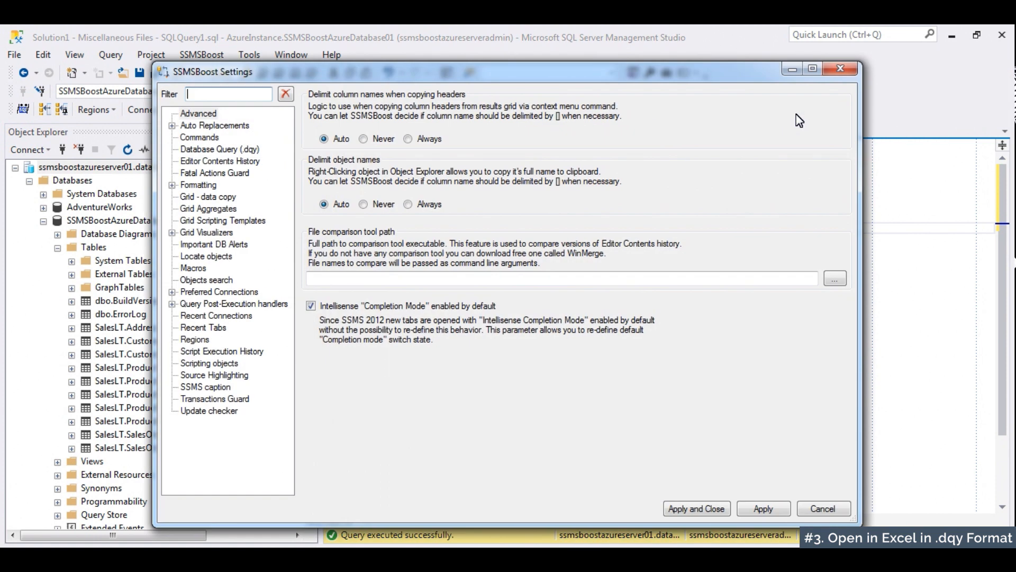
{"action": "type", "text": "data"}
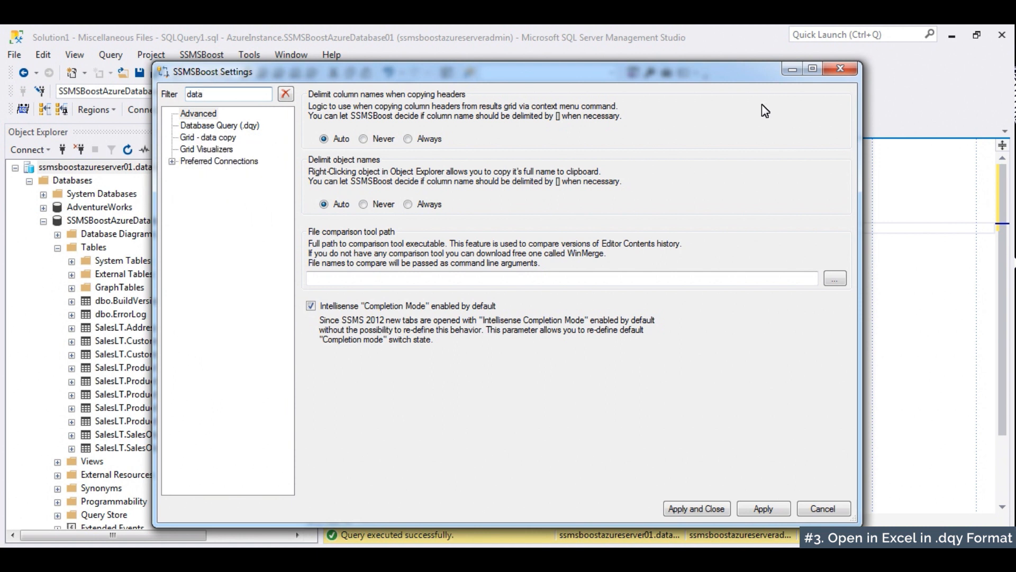
{"action": "left_click", "coordinate": [200, 127]}
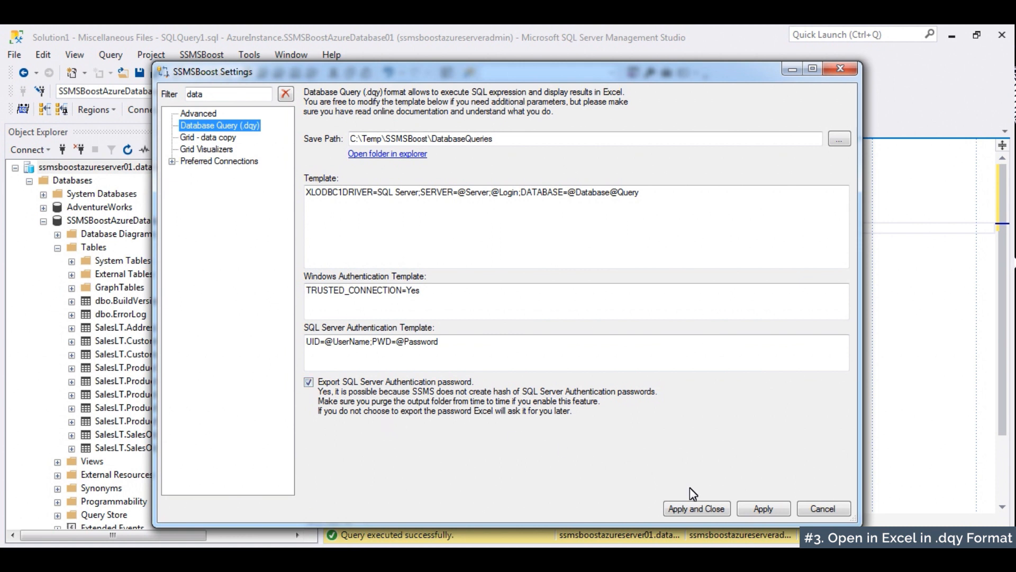
{"action": "left_click", "coordinate": [697, 508]}
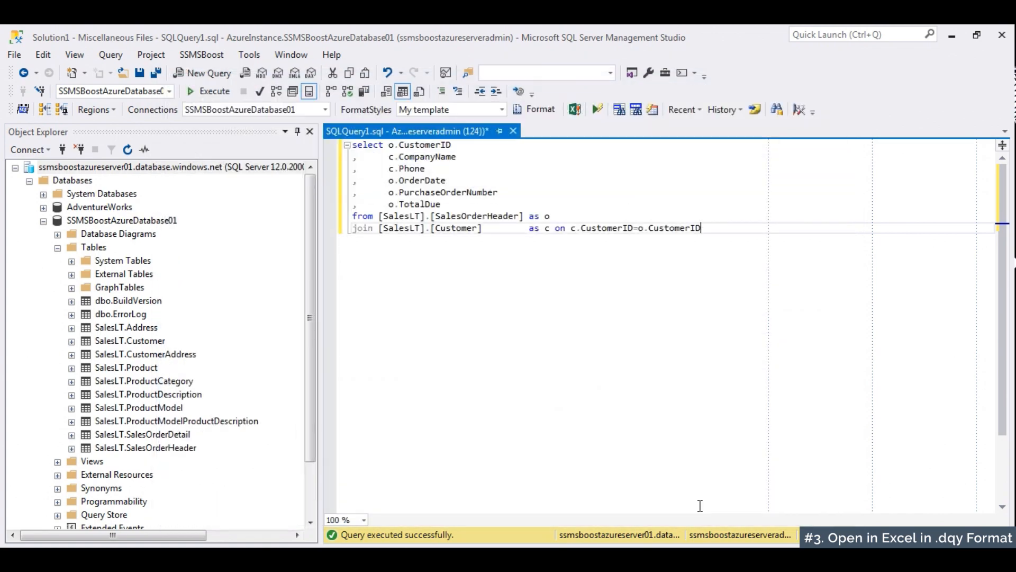